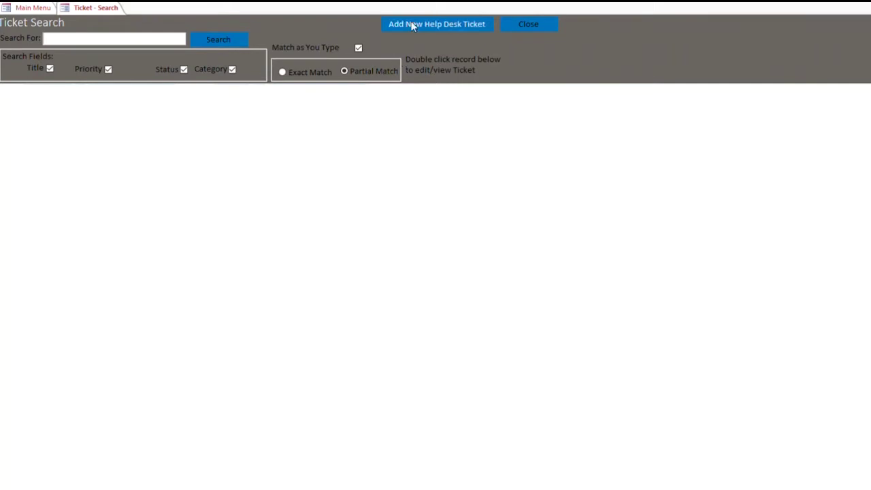
# Open a blank Help Desk Ticket Details form from the Ticket Search screen
pyautogui.click(407, 25)
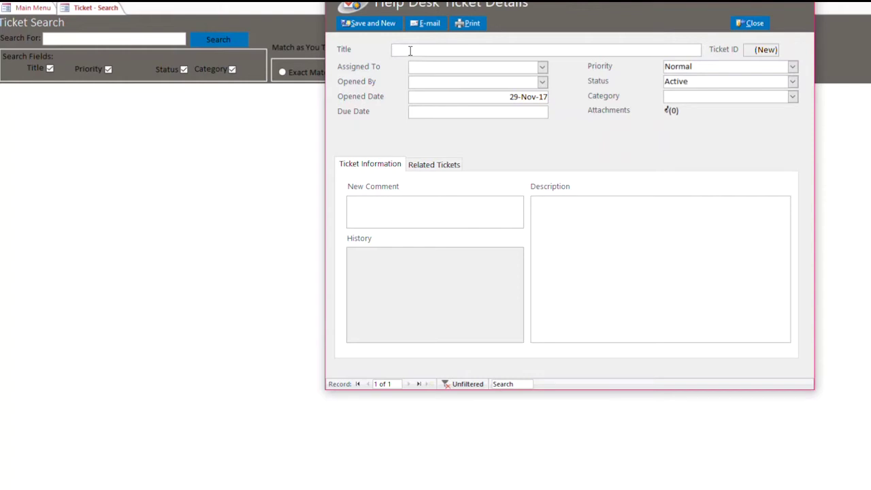
# Title the new ticket 'Need help processing order'
pyautogui.write('Need help ')
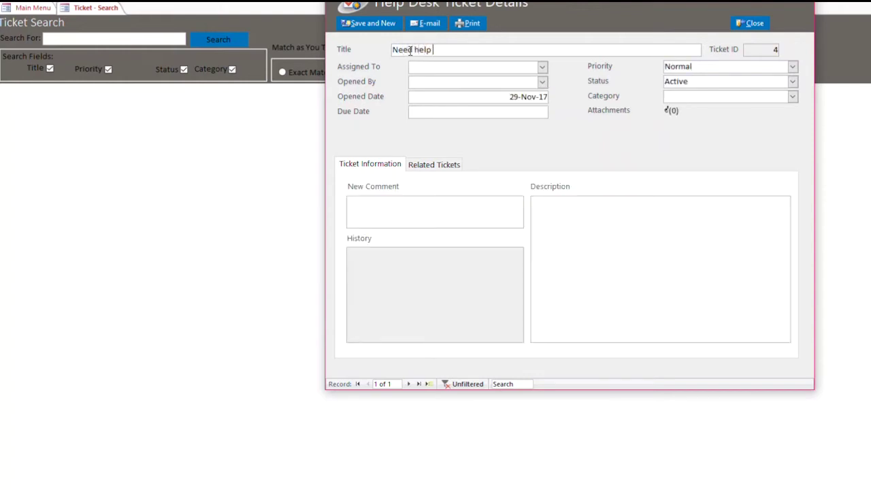
pyautogui.write('processing order')
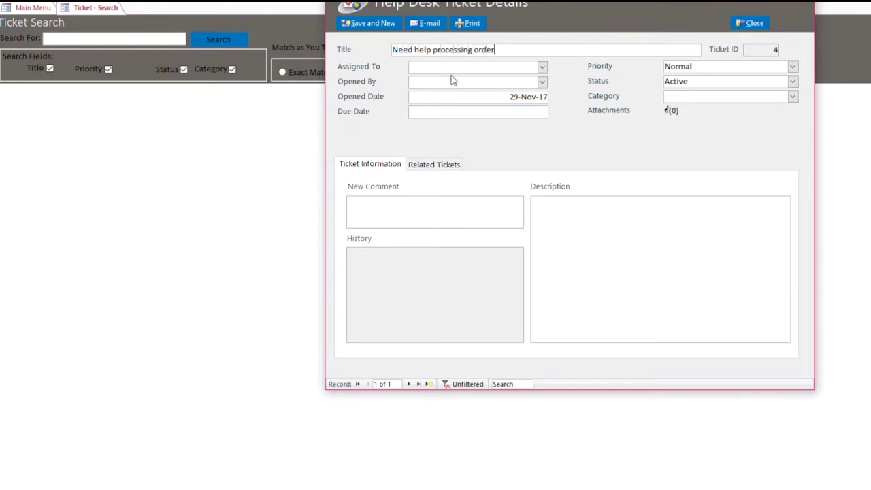
# Assign the ticket to the first contact, set the second as opener, due 30-Nov-17
pyautogui.click(463, 68)
pyautogui.click(542, 67)
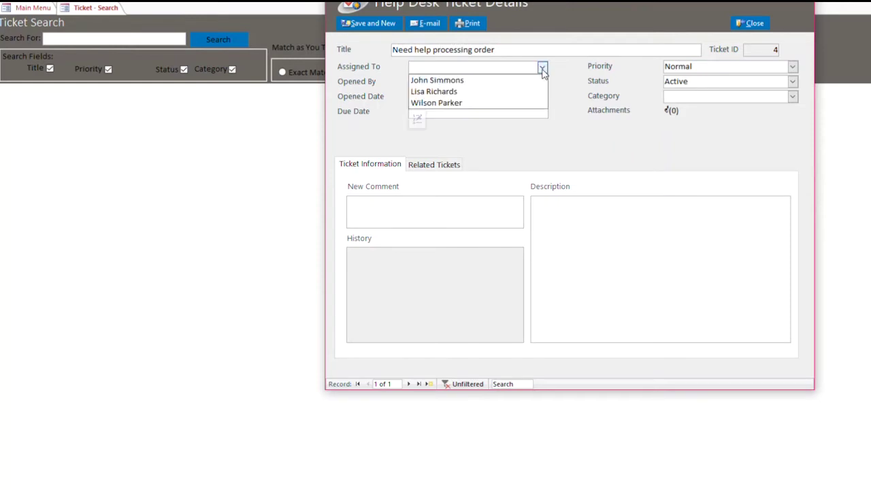
pyautogui.click(512, 83)
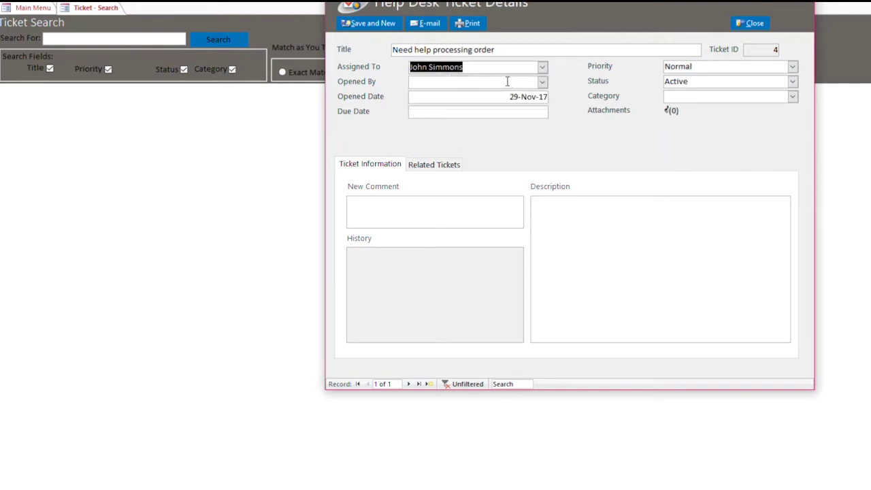
pyautogui.click(542, 81)
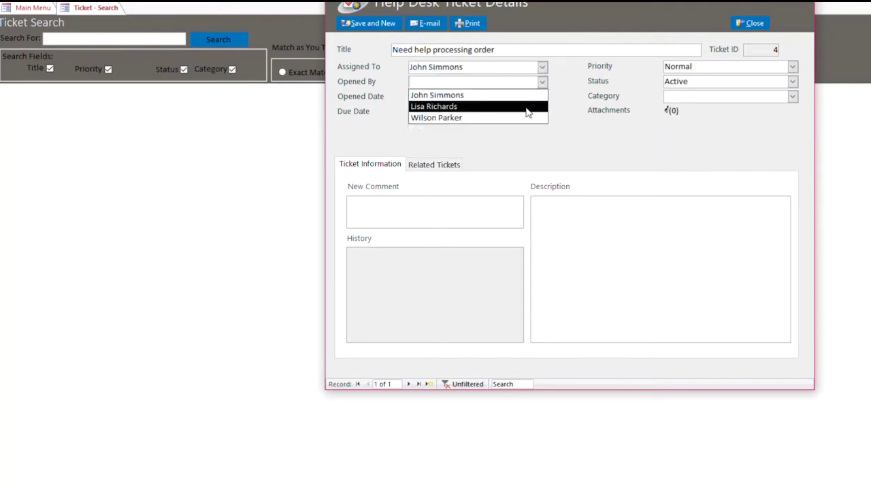
pyautogui.click(528, 108)
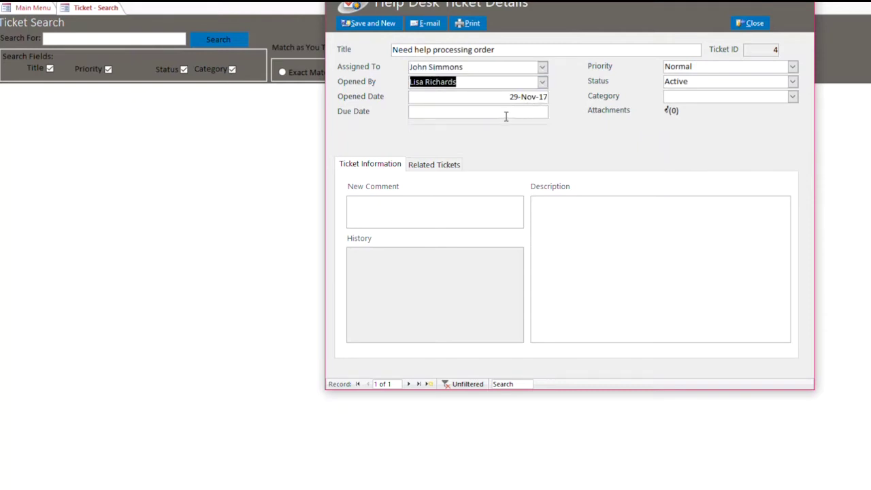
pyautogui.click(509, 115)
pyautogui.click(555, 113)
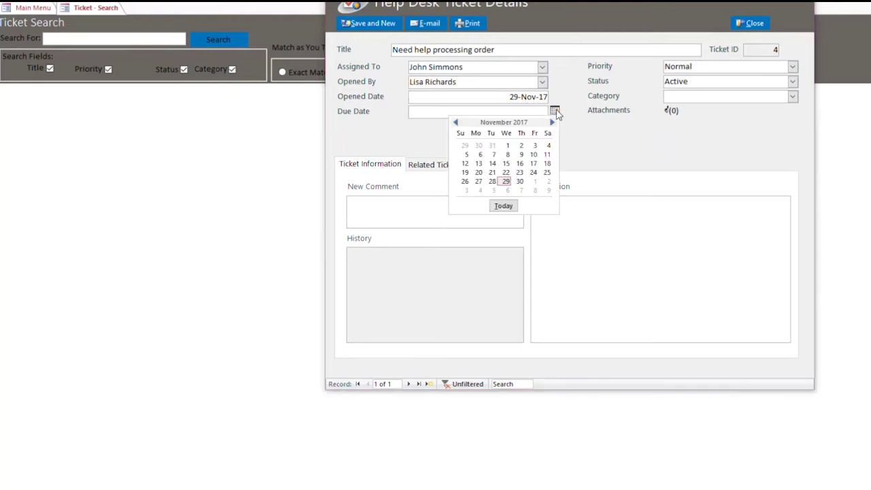
pyautogui.click(520, 182)
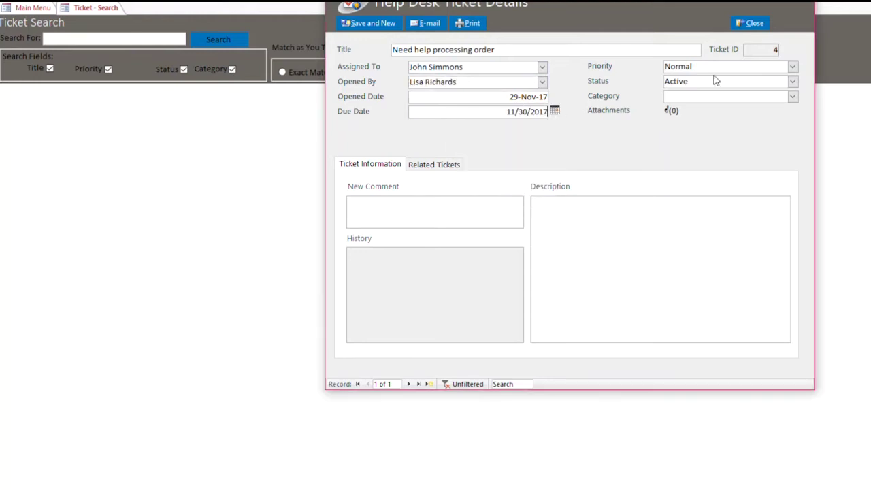
# Set the ticket to Priority High, Status Active and Category 2
pyautogui.click(793, 67)
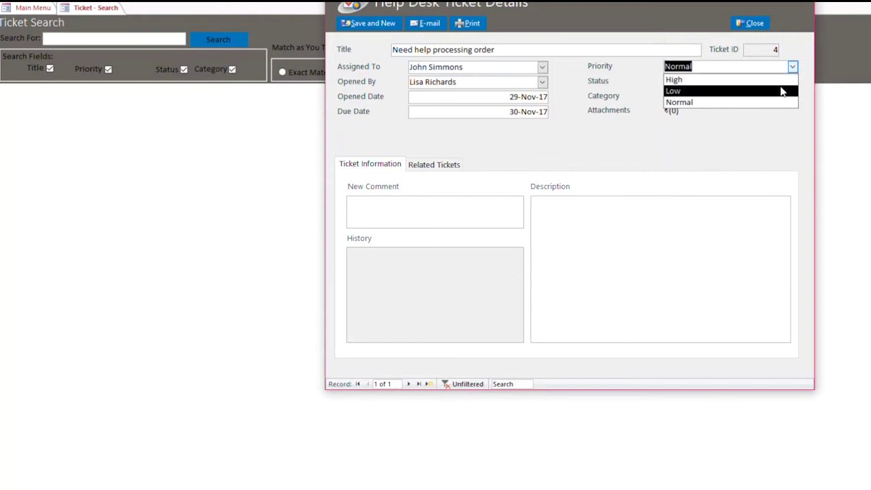
pyautogui.click(782, 79)
pyautogui.click(793, 81)
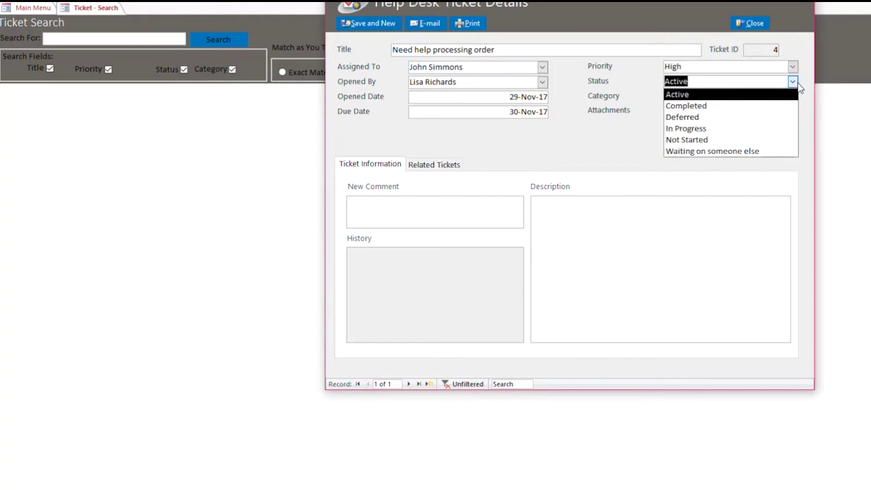
pyautogui.click(800, 87)
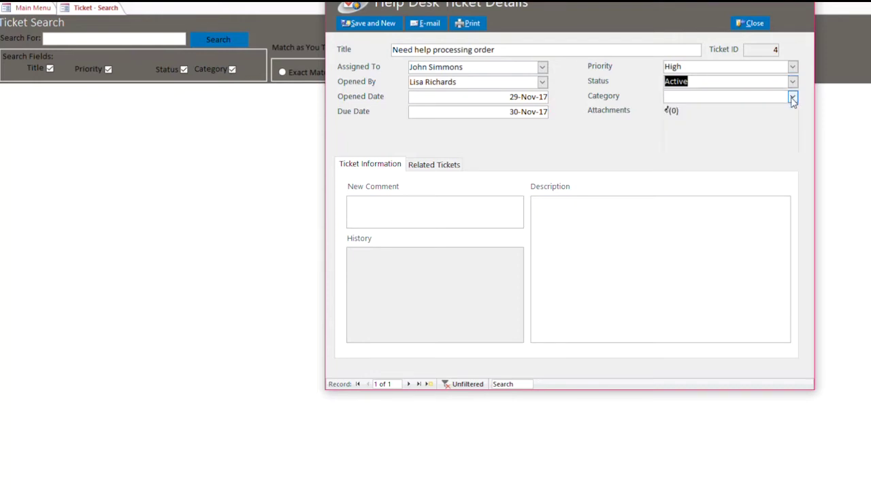
pyautogui.click(792, 97)
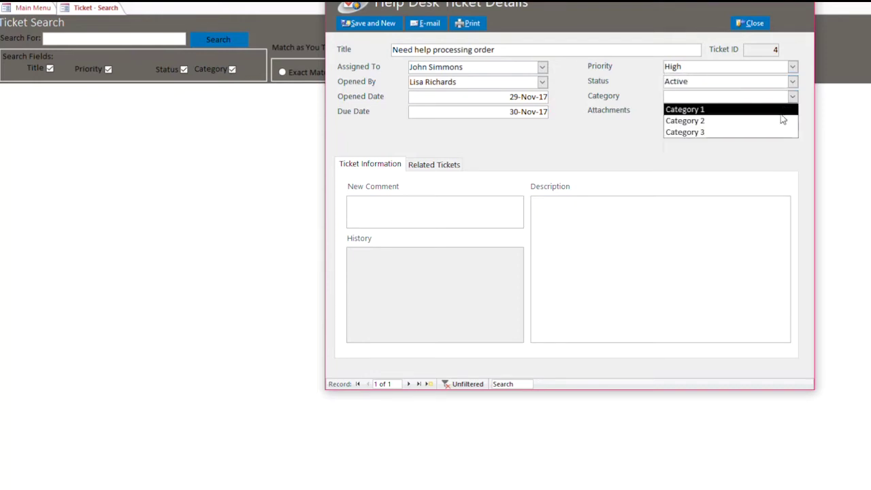
pyautogui.click(780, 121)
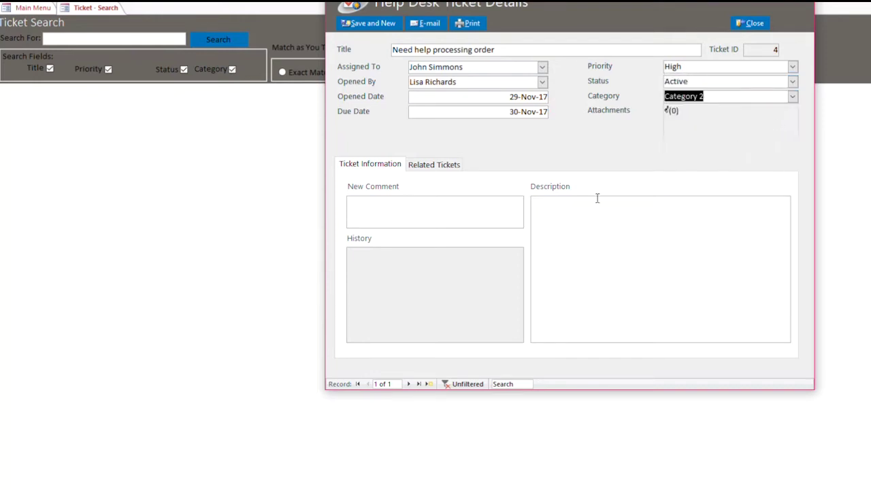
pyautogui.click(464, 218)
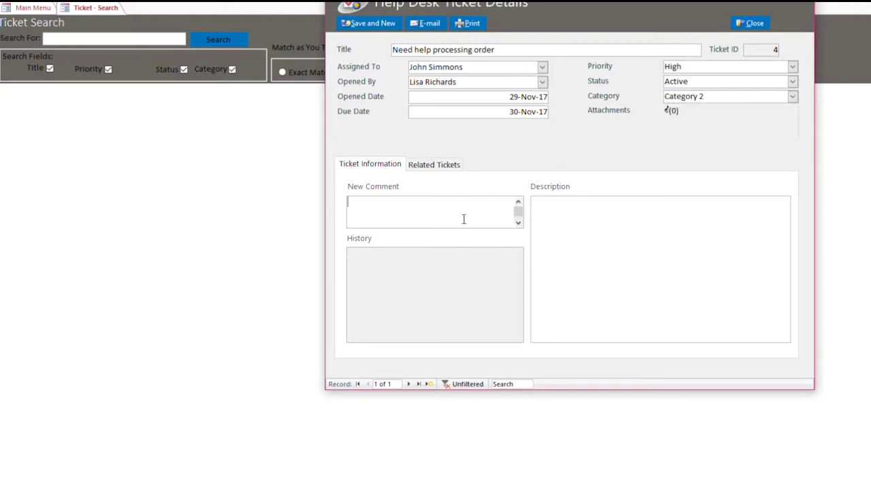
# Add the comment 'New customer', save the ticket, and close the details form
pyautogui.write('New customer')
pyautogui.click(372, 27)
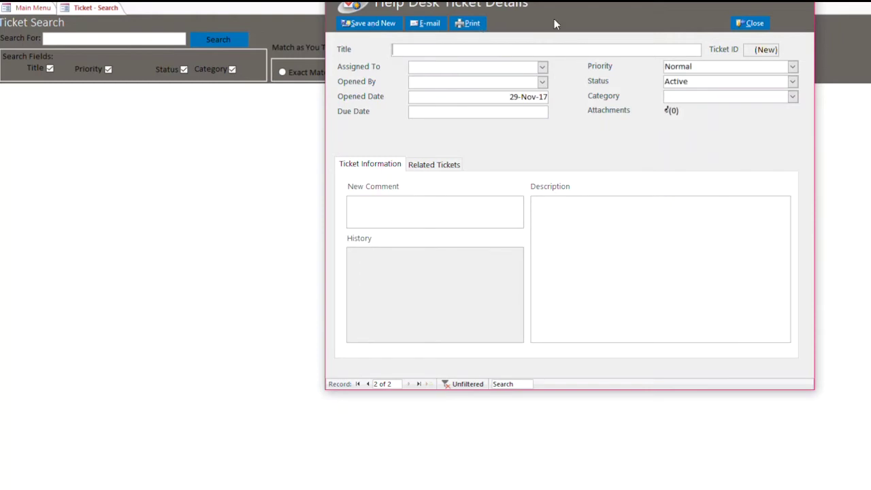
pyautogui.click(761, 28)
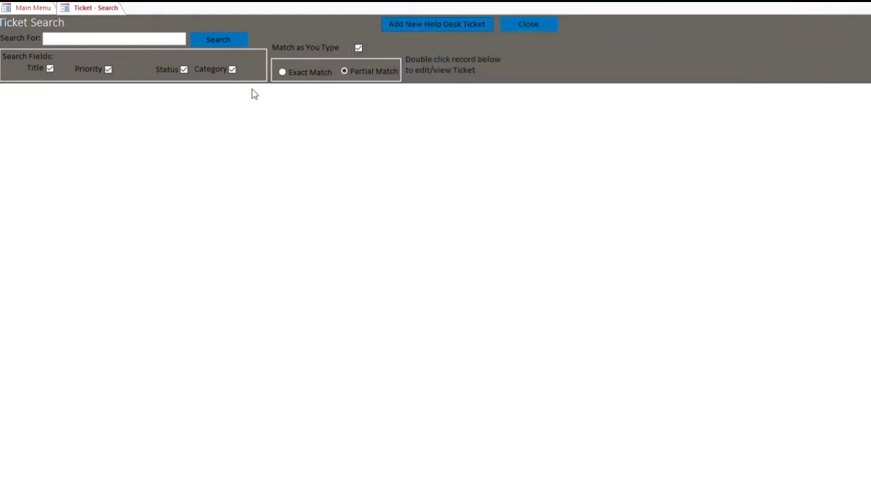
# List all tickets in the search results and review tickets 1, 2 and 3
pyautogui.click(238, 42)
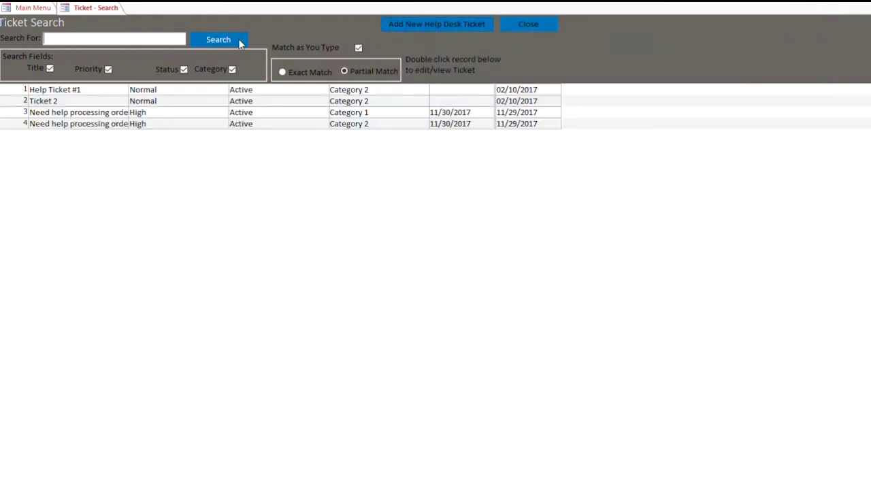
pyautogui.doubleClick(70, 91)
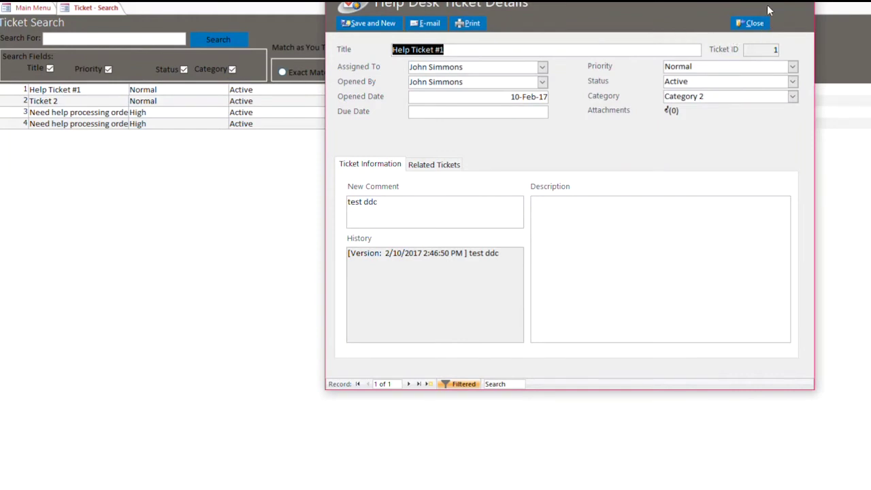
pyautogui.click(751, 24)
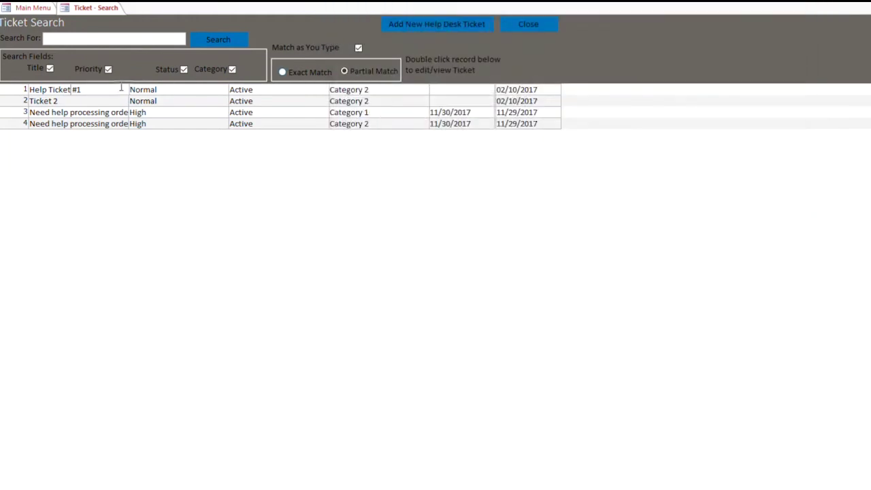
pyautogui.doubleClick(40, 102)
pyautogui.doubleClick(80, 113)
# Return to the main menu, try adding a new contact, then close the contacts search
pyautogui.click(536, 29)
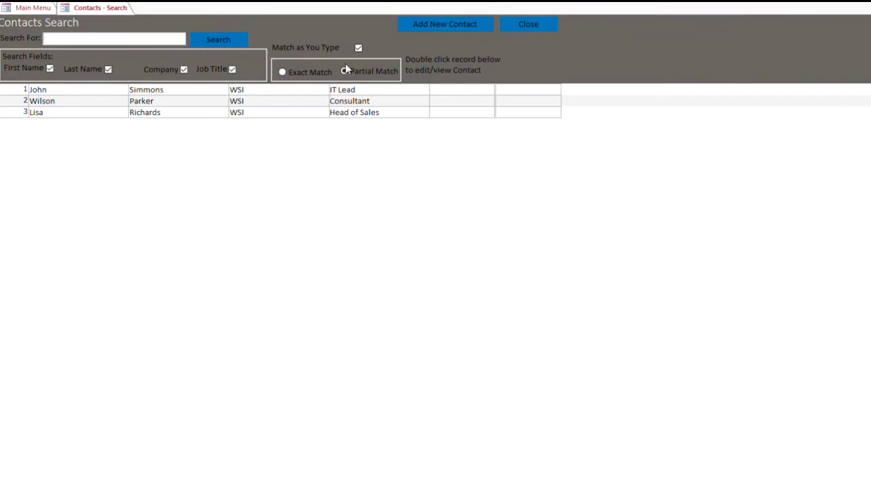
pyautogui.click(428, 29)
pyautogui.click(516, 25)
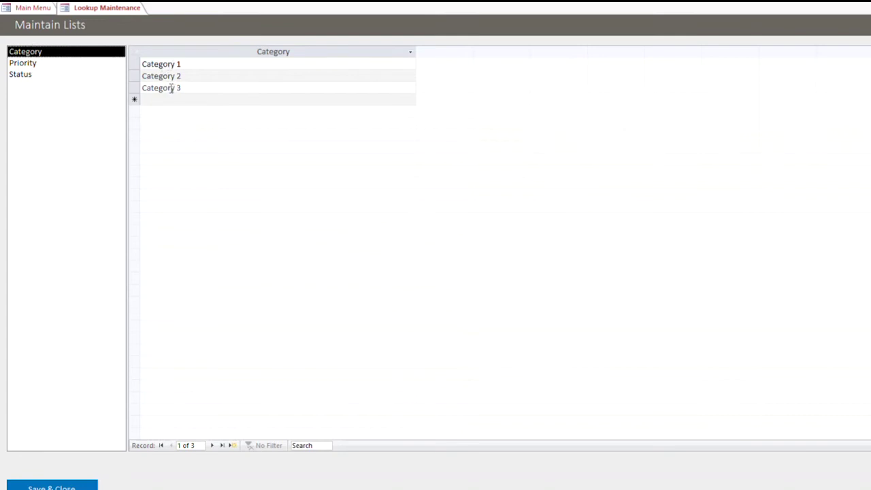
# Show the Priority lookup values, then the six Status values
pyautogui.click(61, 64)
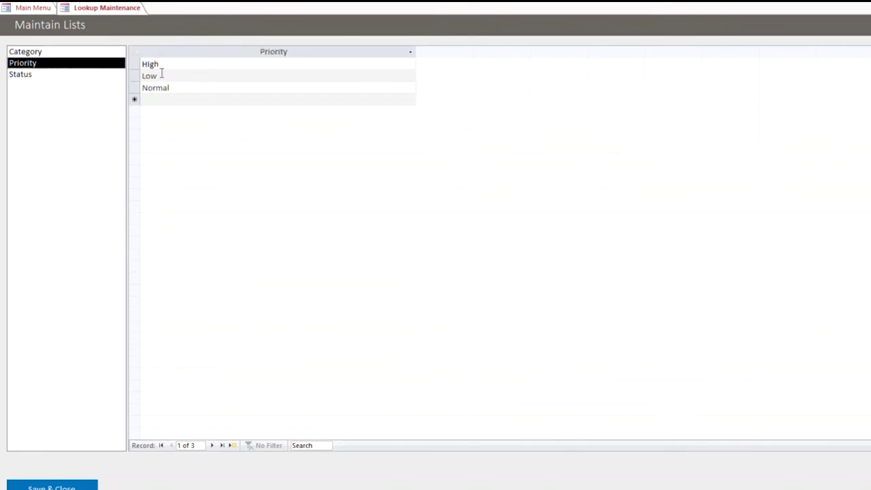
pyautogui.click(41, 76)
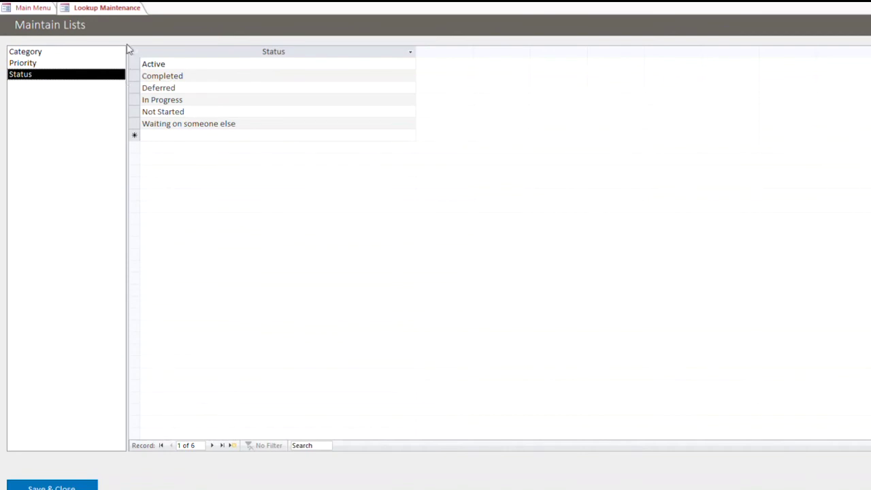
# Close the lookup lists and select the Ticket Details, Closed Tickets and Contact Address Book reports
pyautogui.rightClick(132, 9)
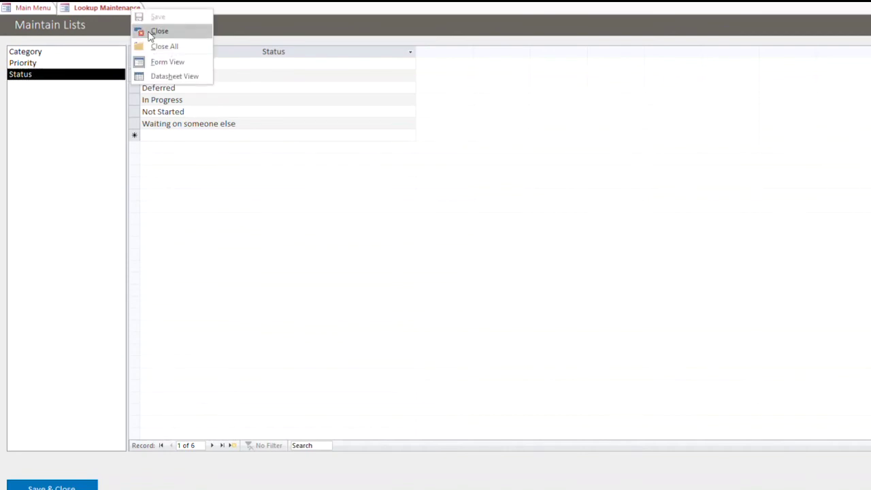
pyautogui.click(150, 32)
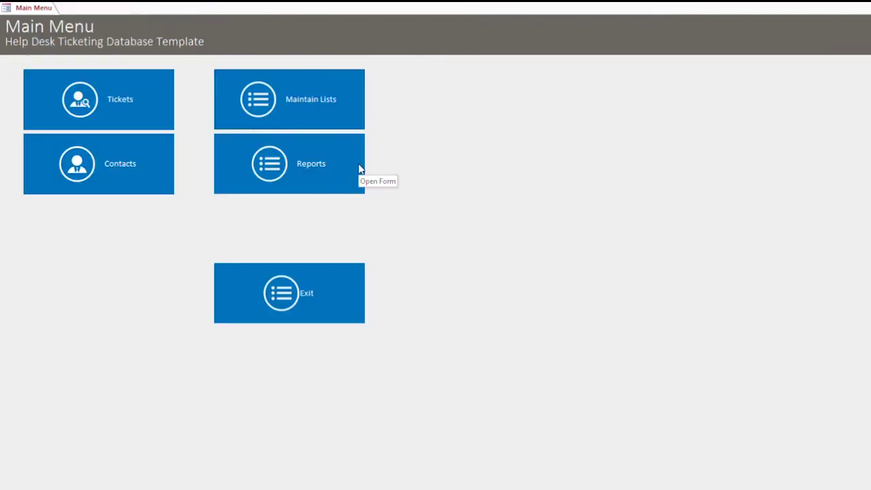
pyautogui.click(347, 169)
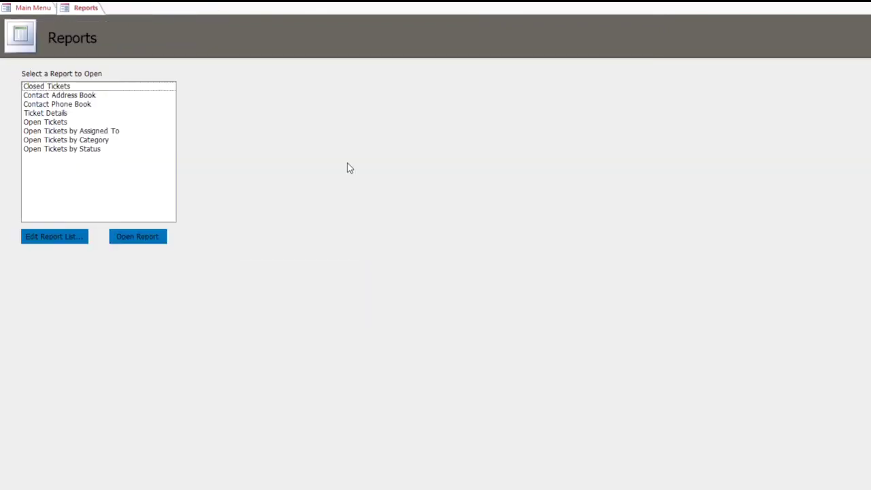
pyautogui.click(68, 117)
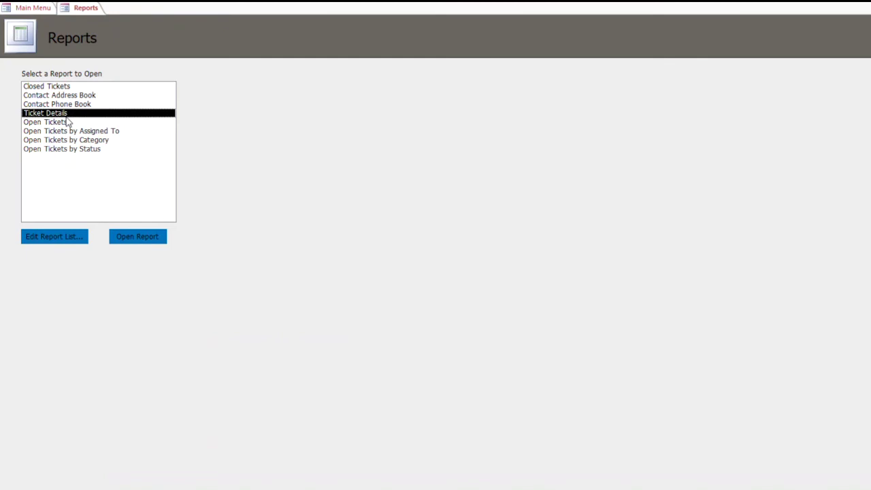
pyautogui.click(70, 90)
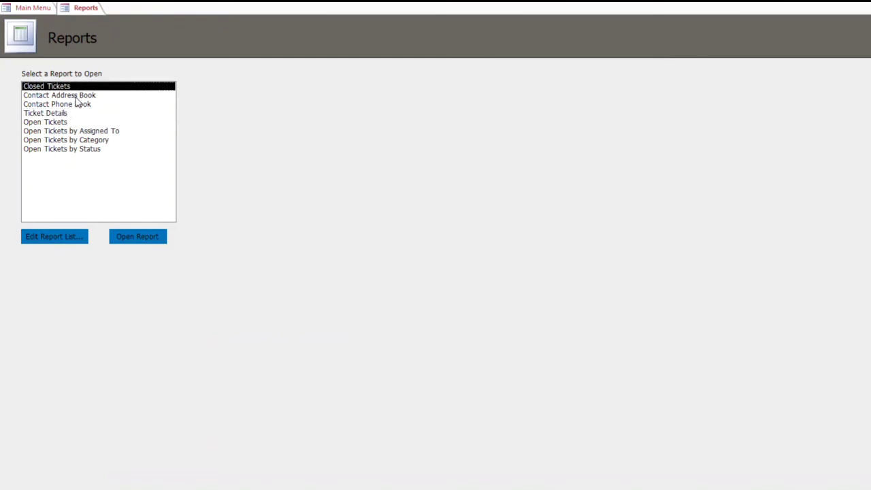
pyautogui.click(74, 97)
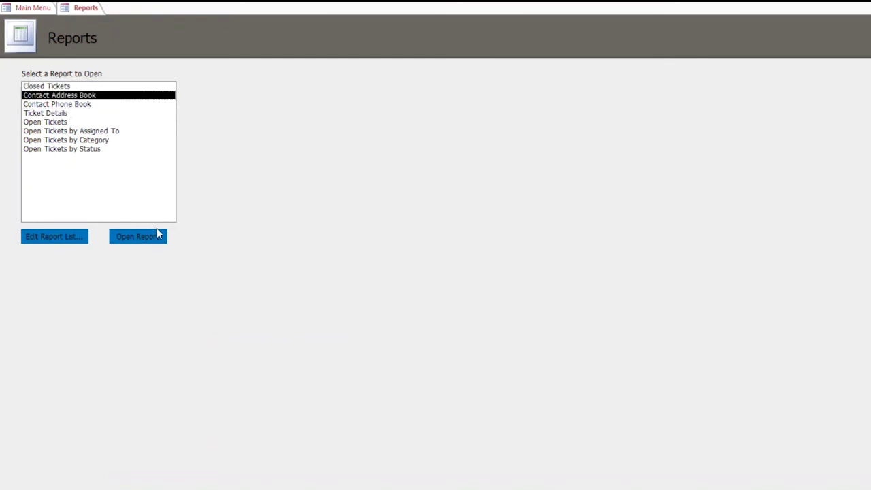